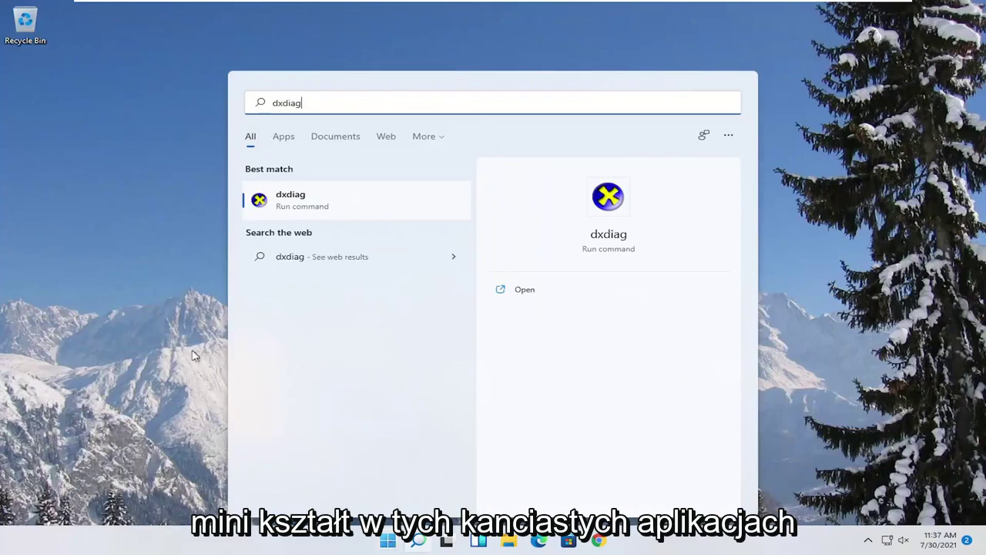
- Run dxdiag with the driver signature check allowed, review the display device and driver details, and close the tool
left_click(287, 205)
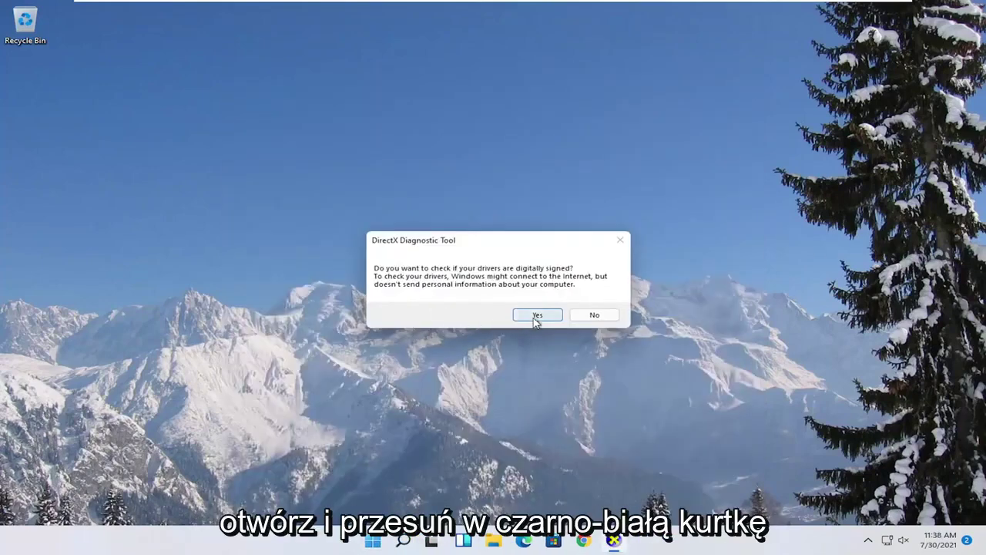
left_click(537, 315)
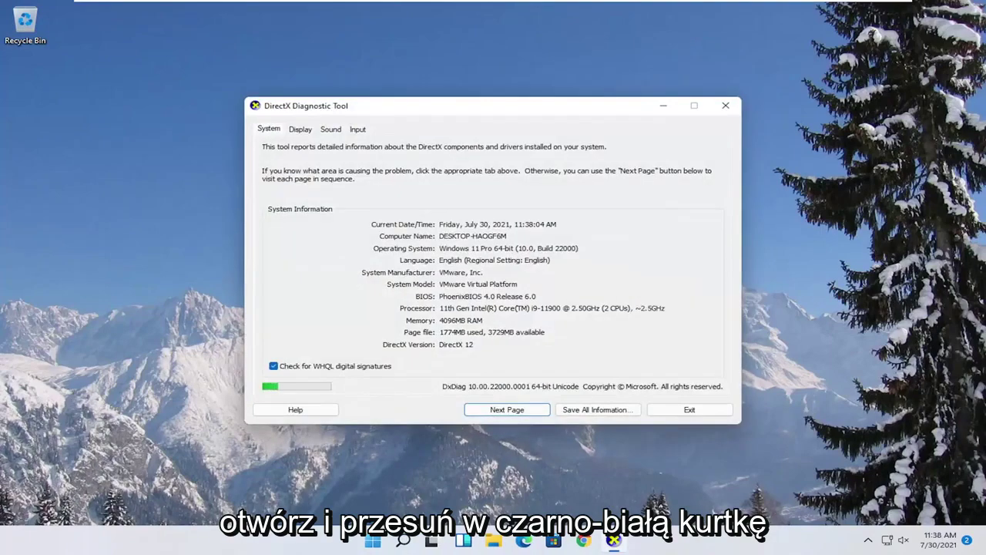
left_click(300, 129)
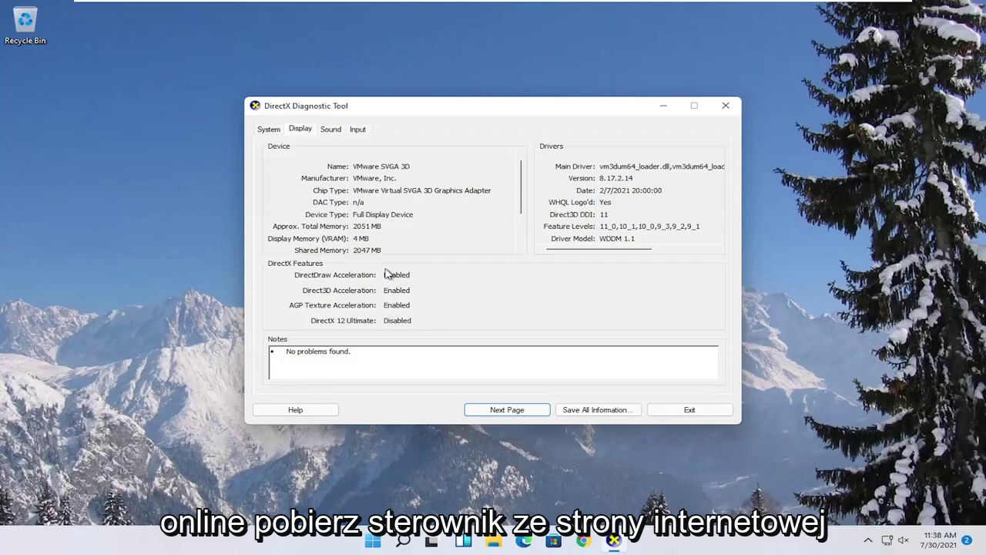
left_click(725, 105)
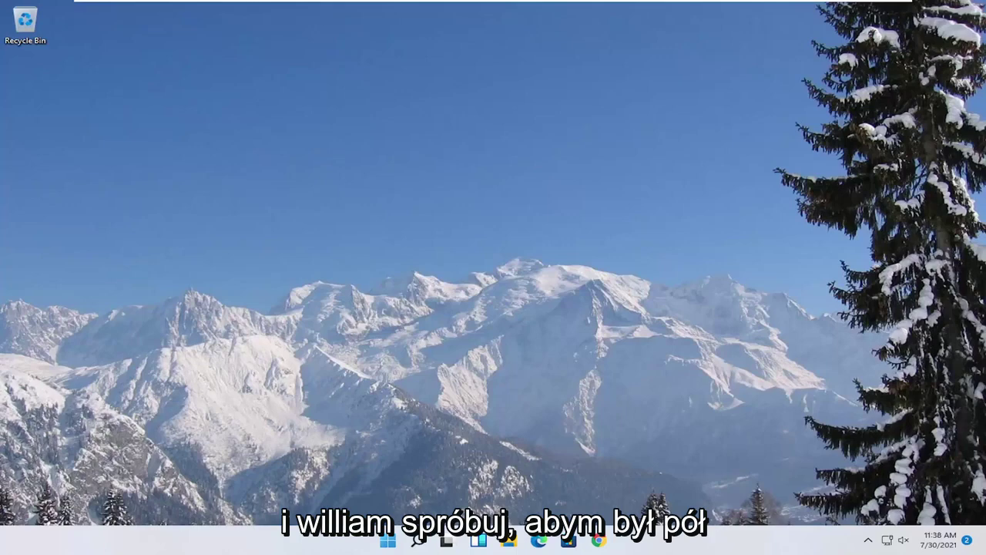
- Find the Windows appearance and performance options and apply Adjust for best performance to the visual effects
left_click(416, 543)
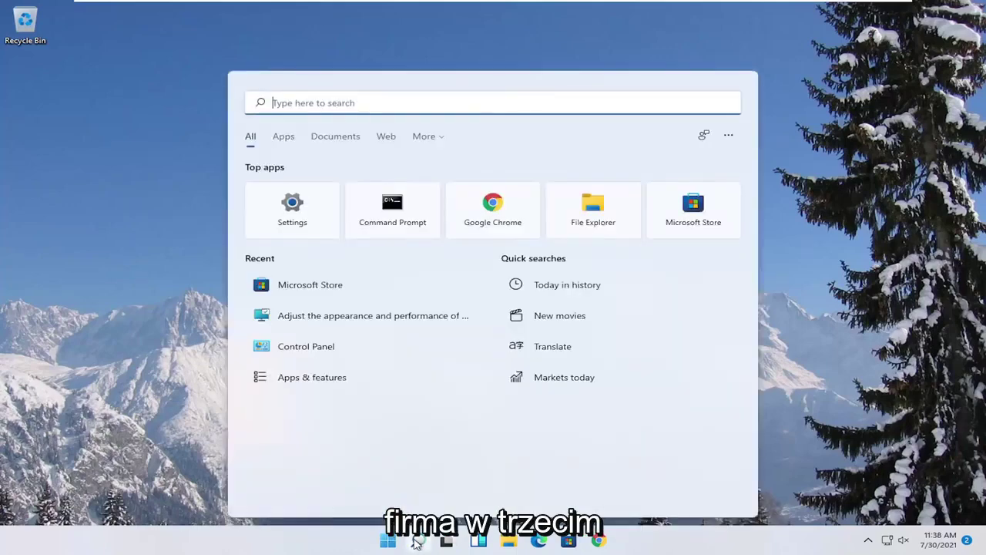
type("adjust")
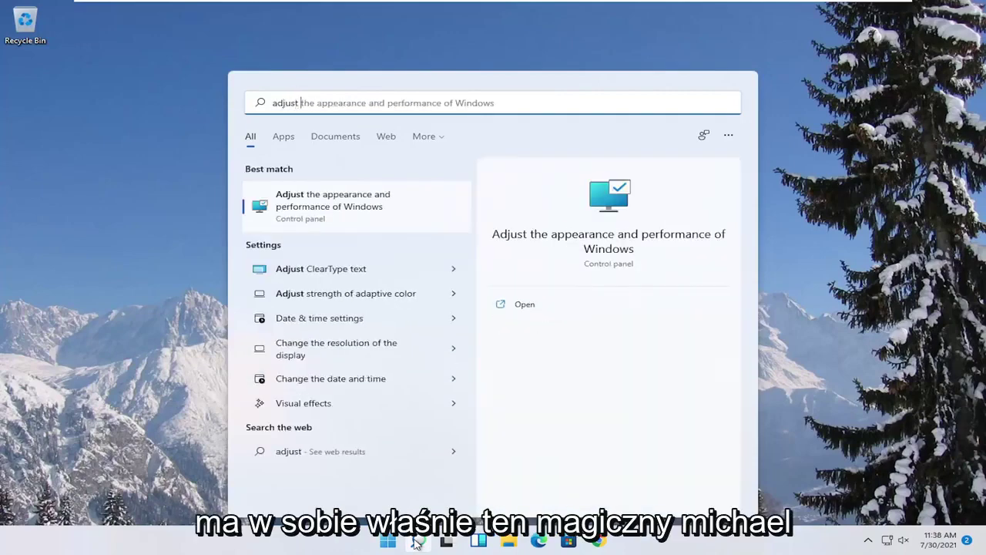
left_click(334, 213)
left_click_drag(236, 78, 452, 74)
left_click(315, 171)
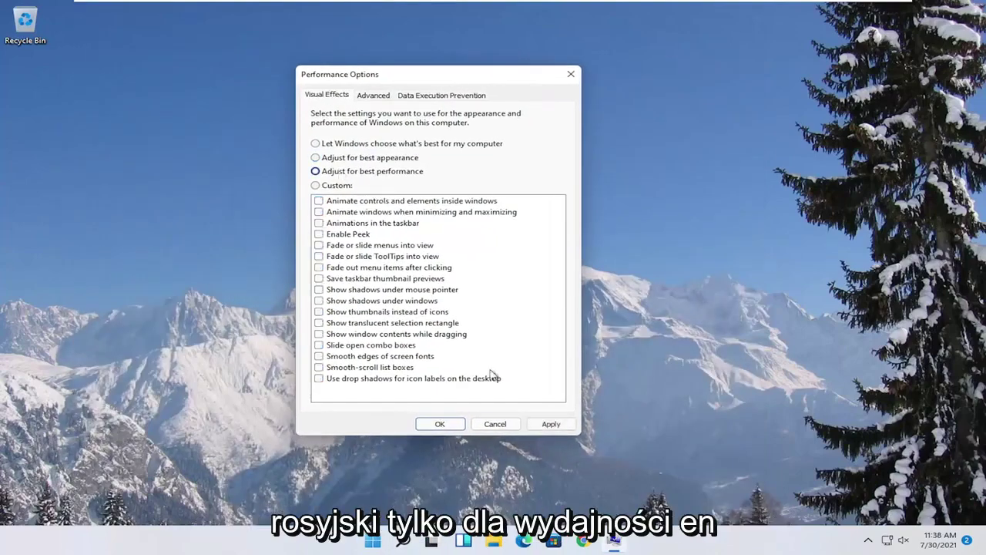
left_click(548, 425)
left_click(439, 424)
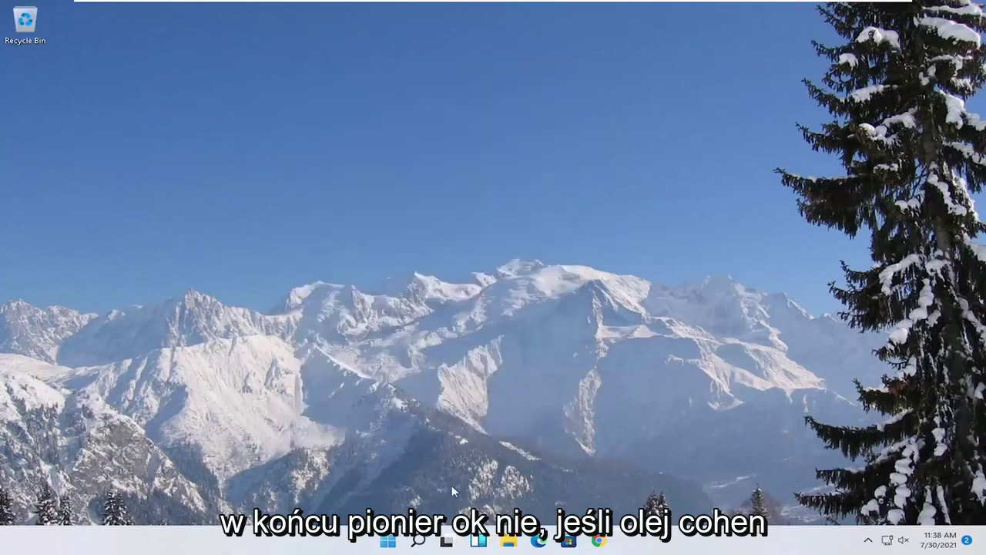
- Search for game mode and open the Game Mode settings to check whether it is on
left_click(419, 541)
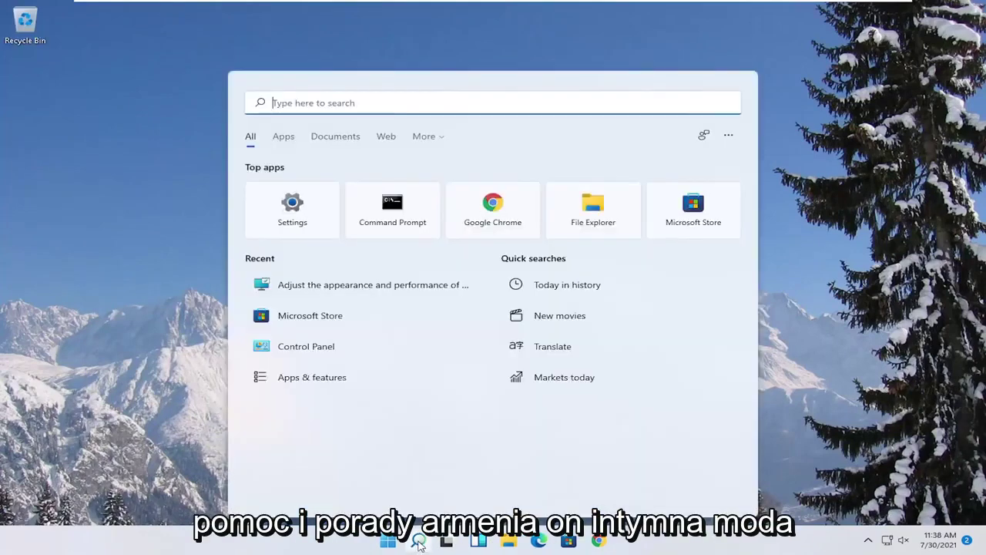
type("game mode")
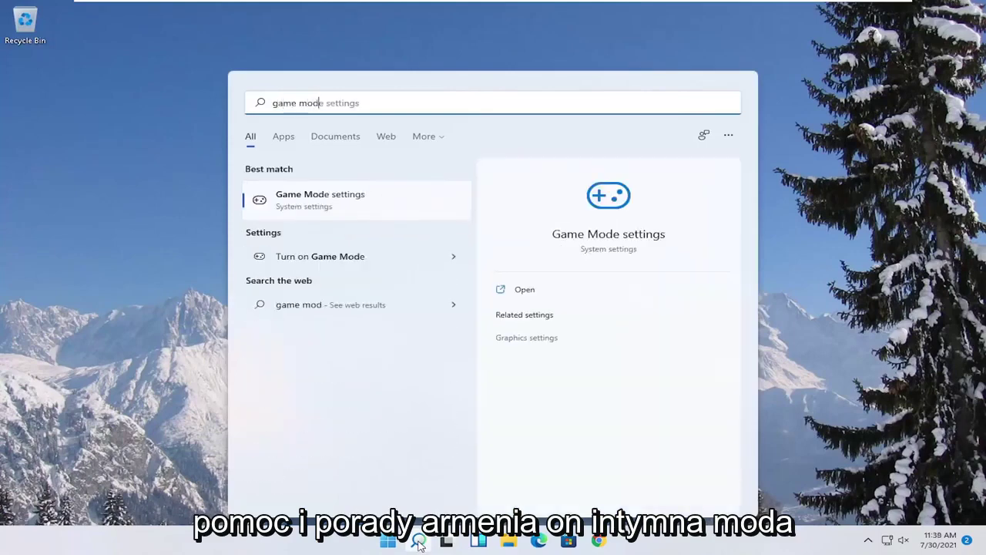
left_click(304, 203)
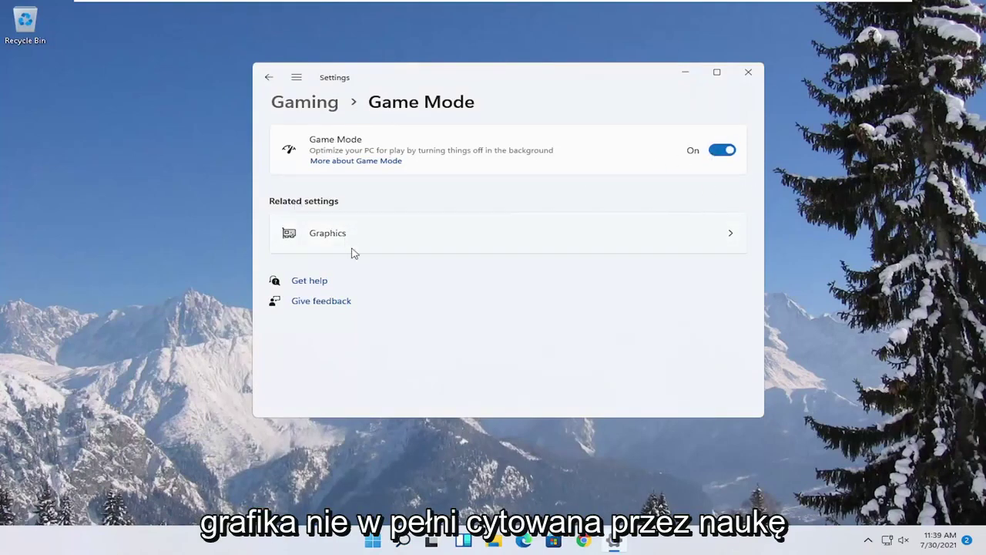
- In the related Graphics settings, set the graphics preference for Microsoft Store to High performance and save it
left_click(422, 251)
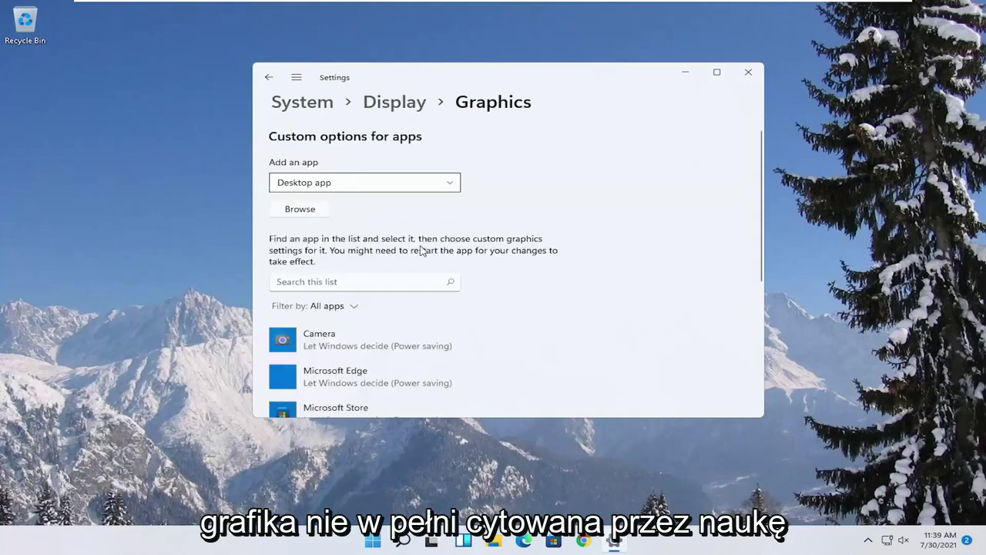
scroll(422, 249, "down", 1)
scroll(411, 301, "down", 2)
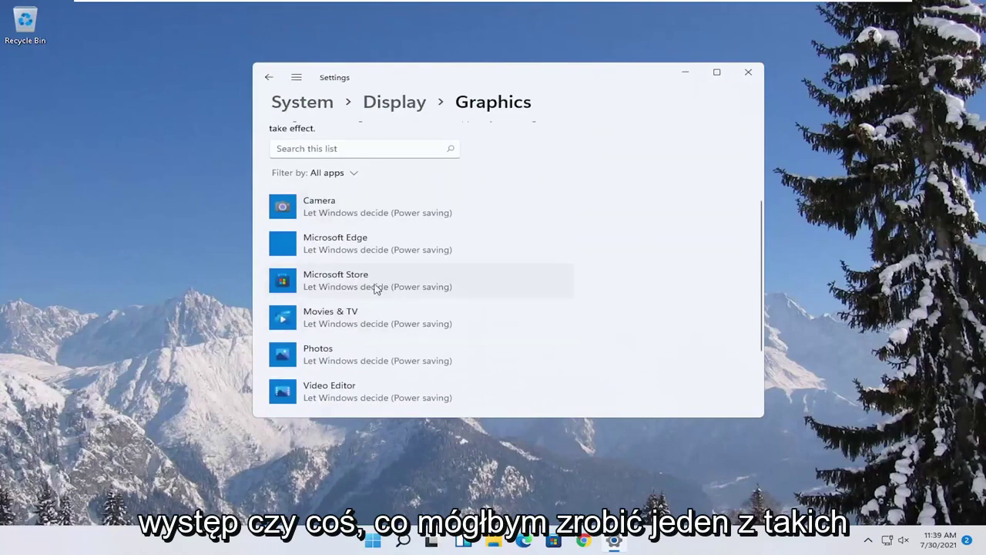
left_click(375, 287)
left_click(475, 320)
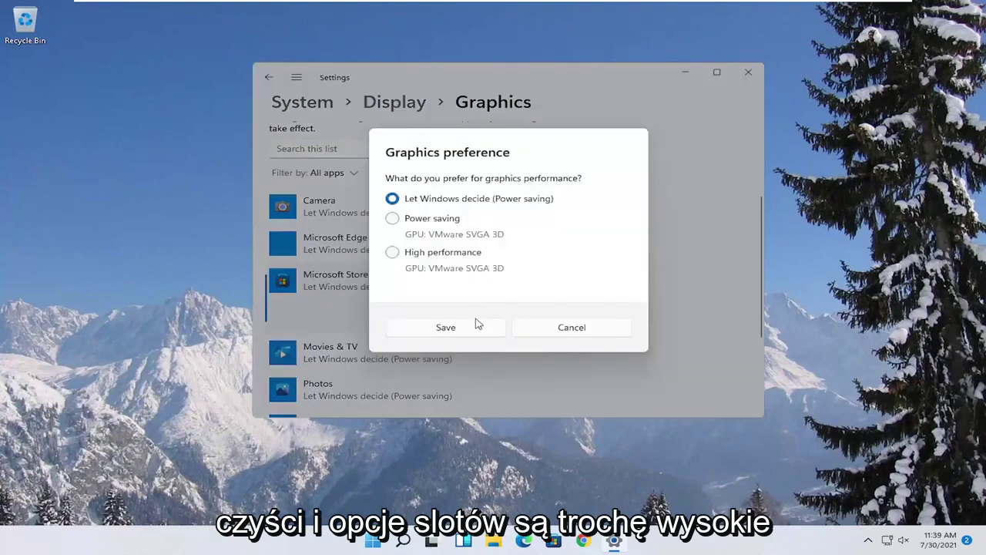
left_click(399, 262)
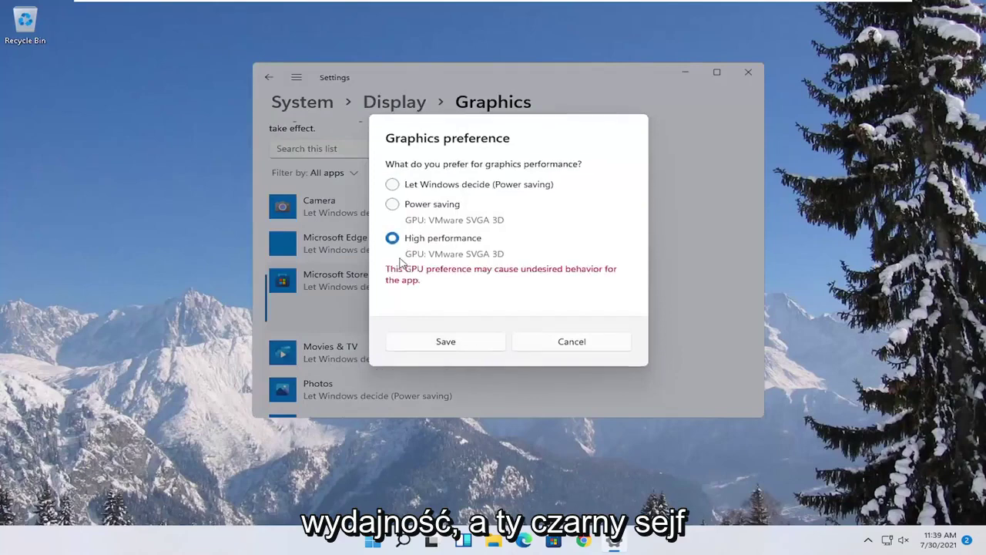
left_click(445, 342)
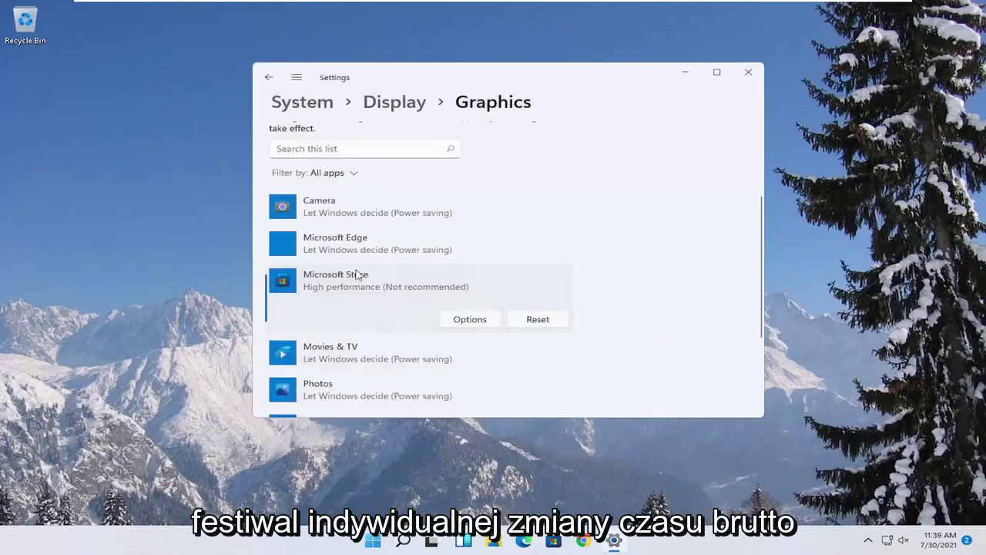
- Review the graphics preference choices for Microsoft Store again without saving, and close Settings
left_click(461, 319)
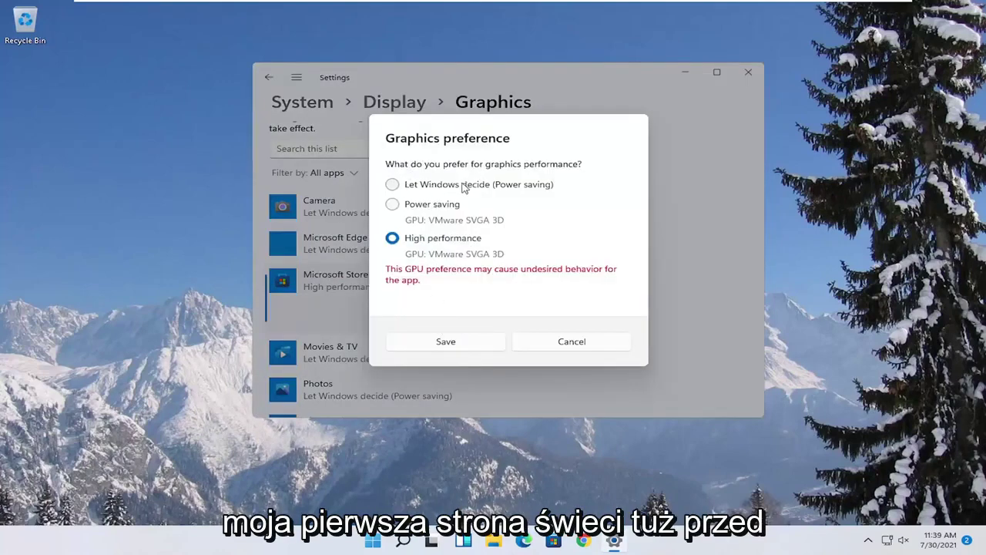
left_click(579, 341)
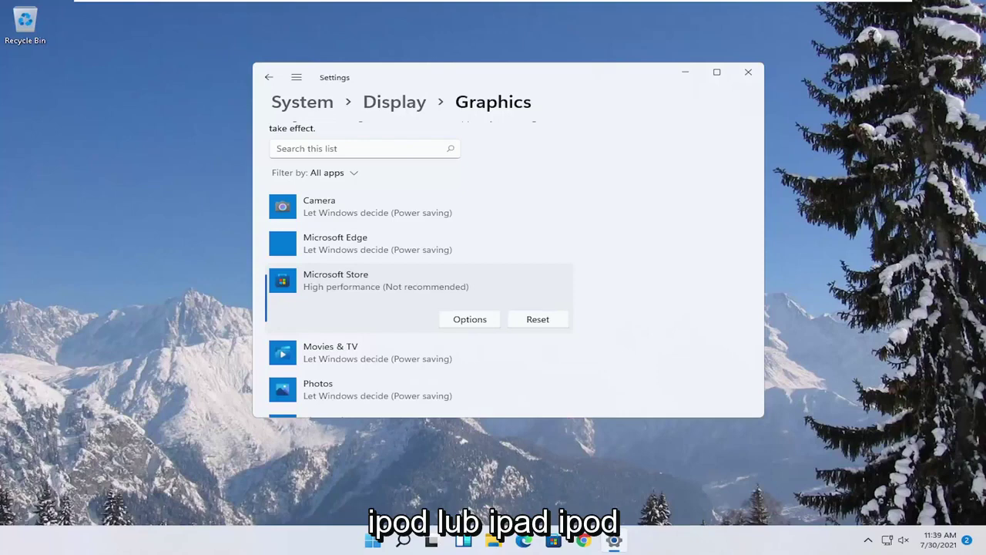
left_click(748, 72)
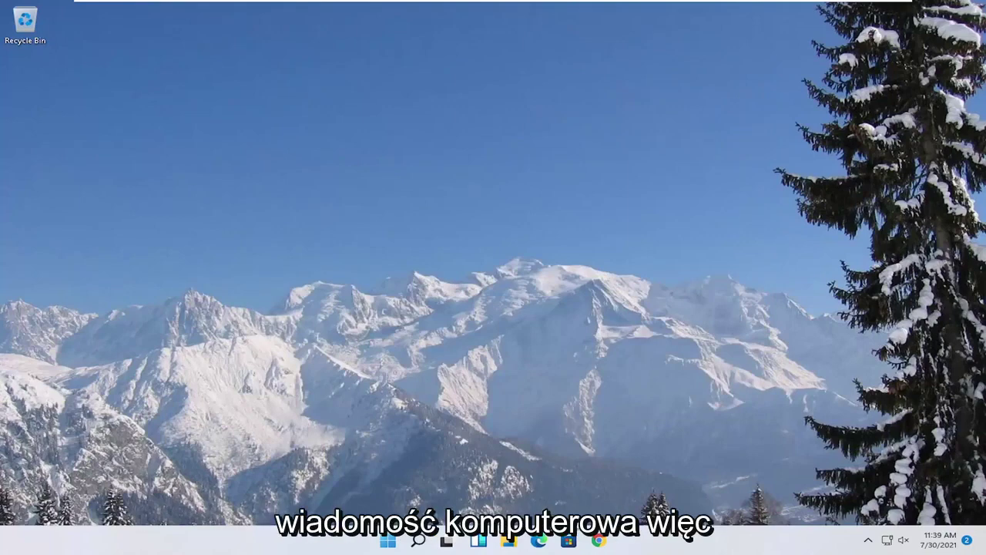
- Open Task Manager, review which startup programs are enabled and their startup impact, and close it
right_click(387, 543)
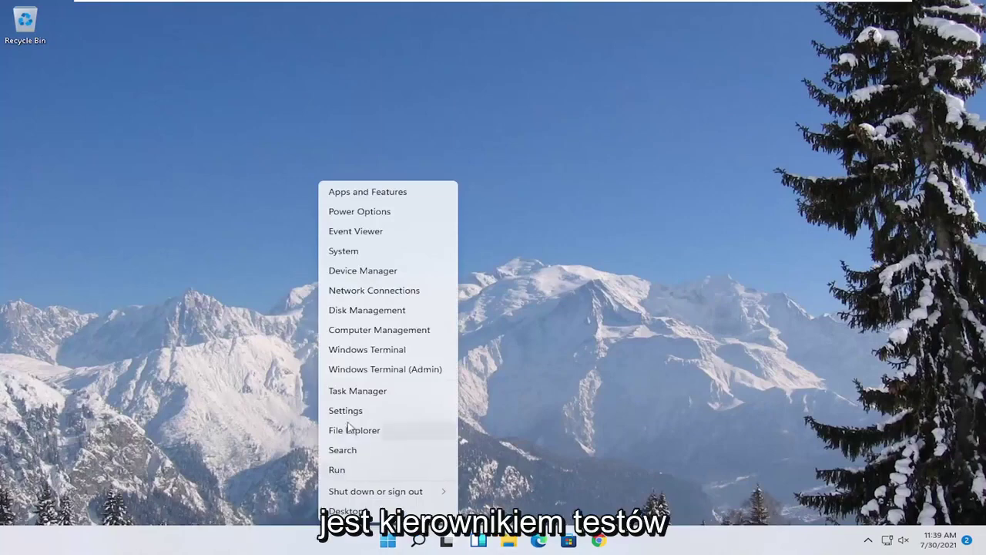
left_click(354, 393)
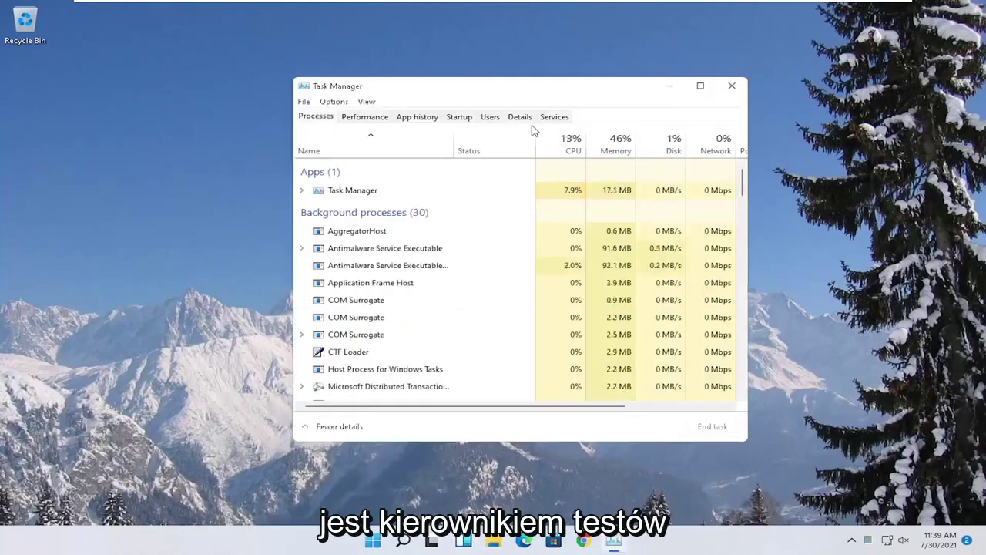
left_click(458, 118)
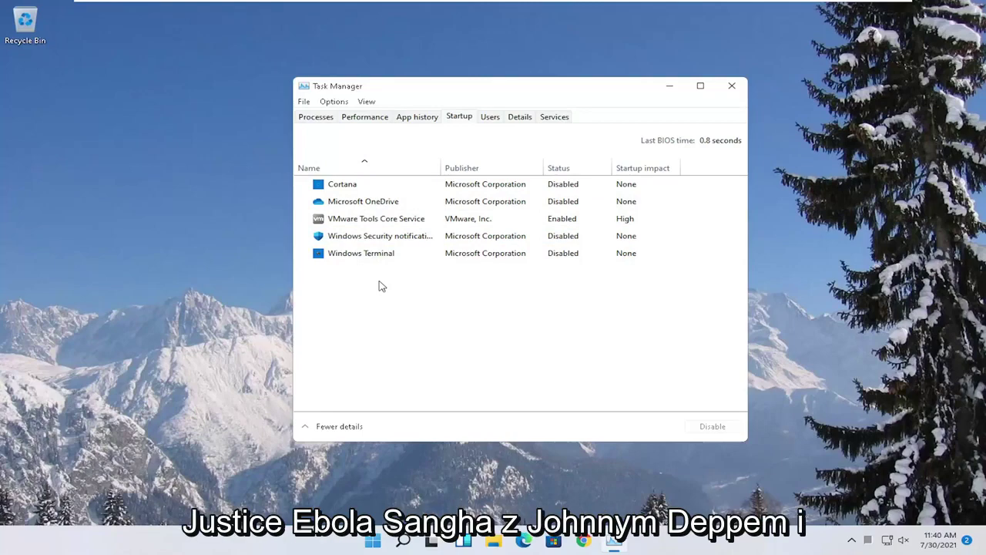
left_click(731, 86)
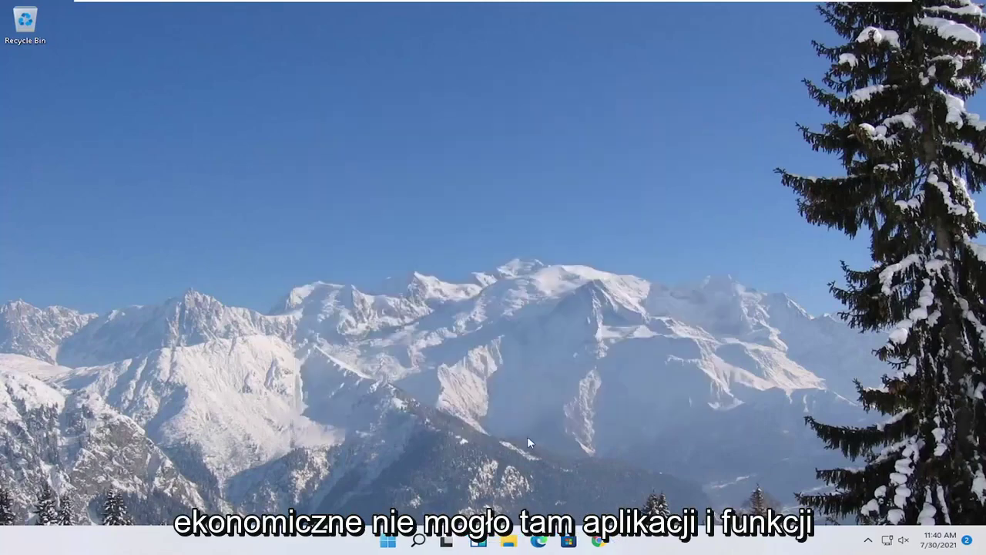
- Search for apps and features, look through the installed apps list for unneeded programs, and close Settings
left_click(416, 541)
type("apps amn")
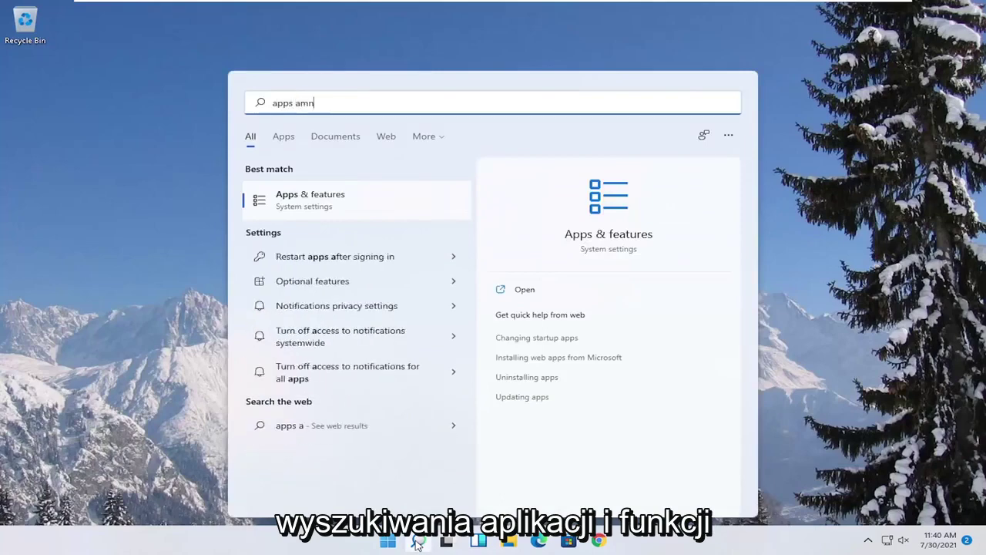
key("BackSpace")
key("BackSpace")
type("nd featu")
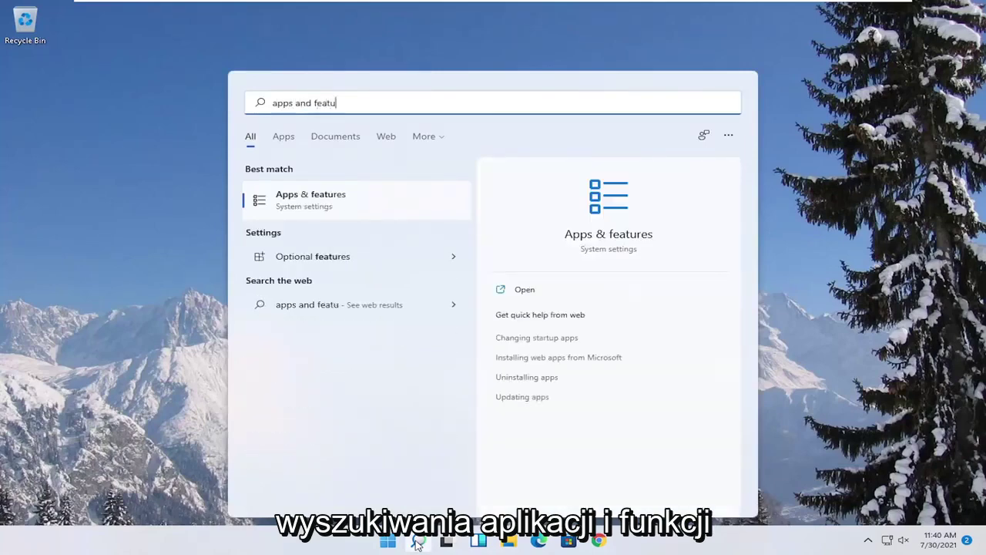
type("res")
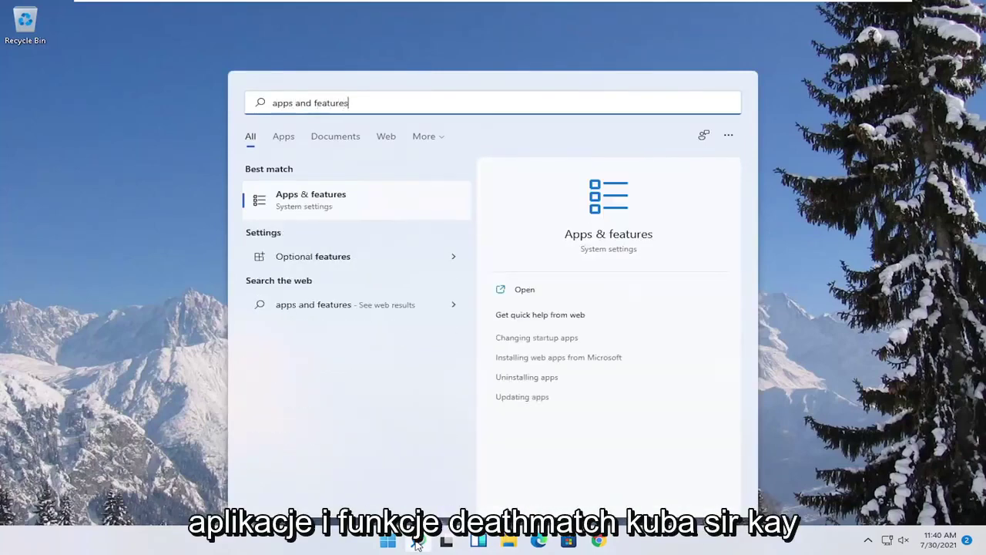
left_click(334, 202)
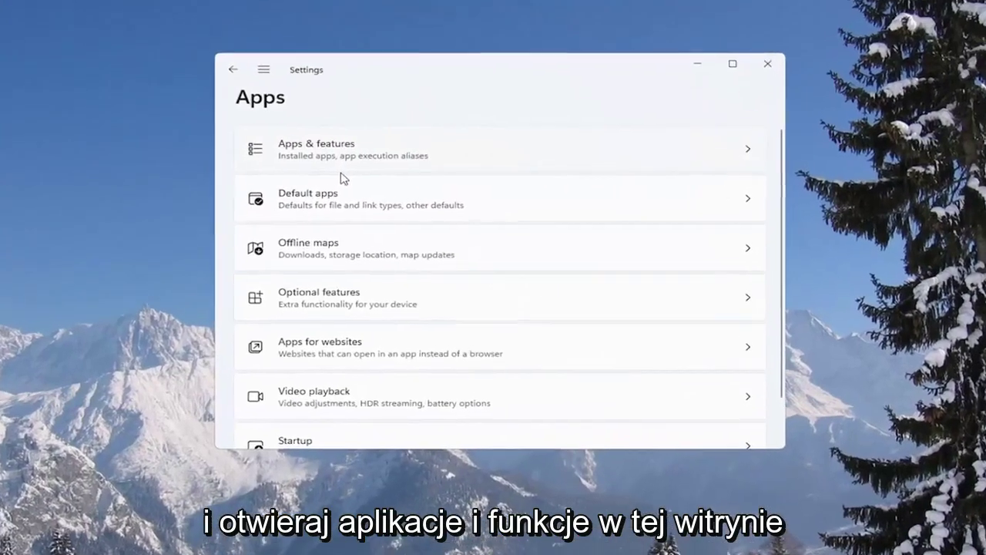
left_click(334, 155)
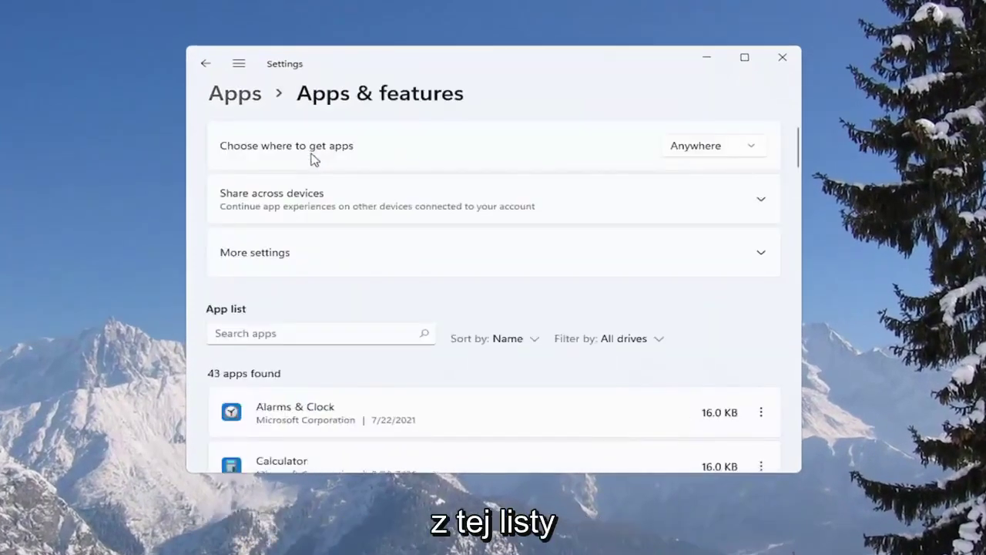
scroll(314, 177, "down", 3)
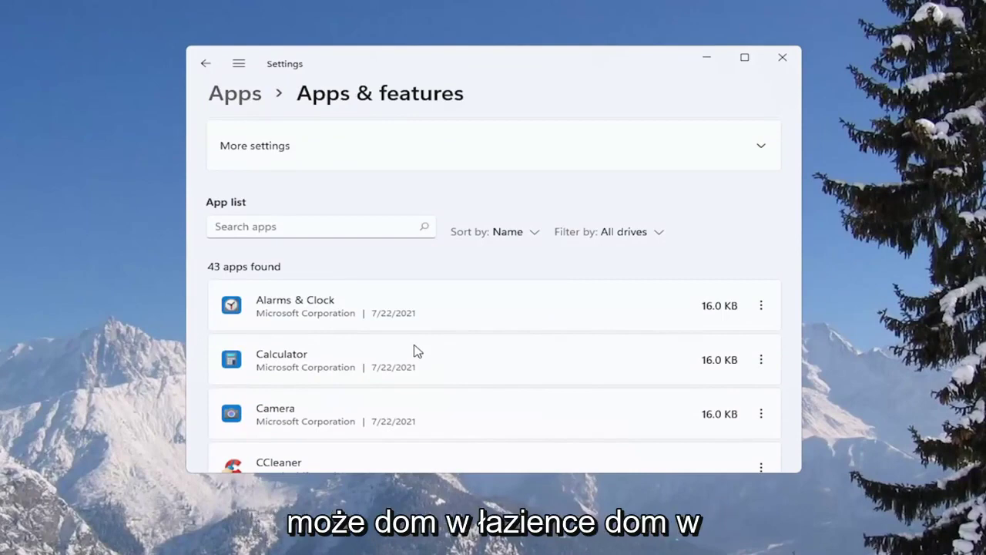
left_click(782, 62)
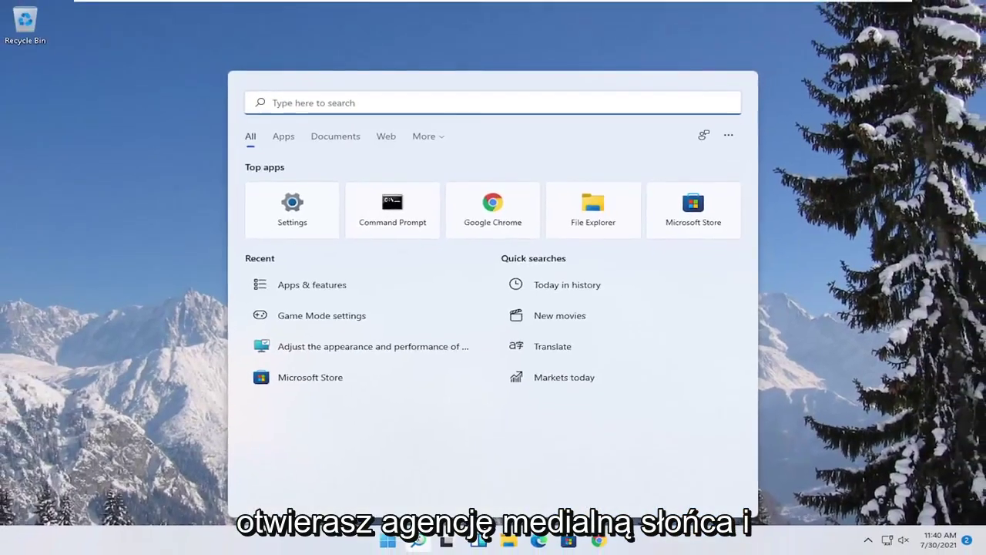
- Search for cmd, run Command Prompt as administrator with the elevation allowed, and reposition its window
type("cmd")
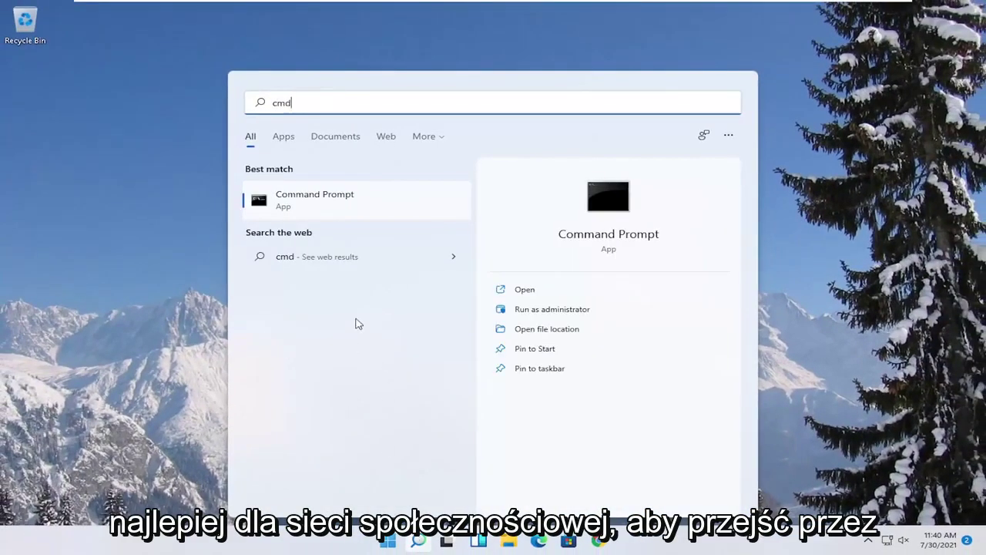
right_click(312, 206)
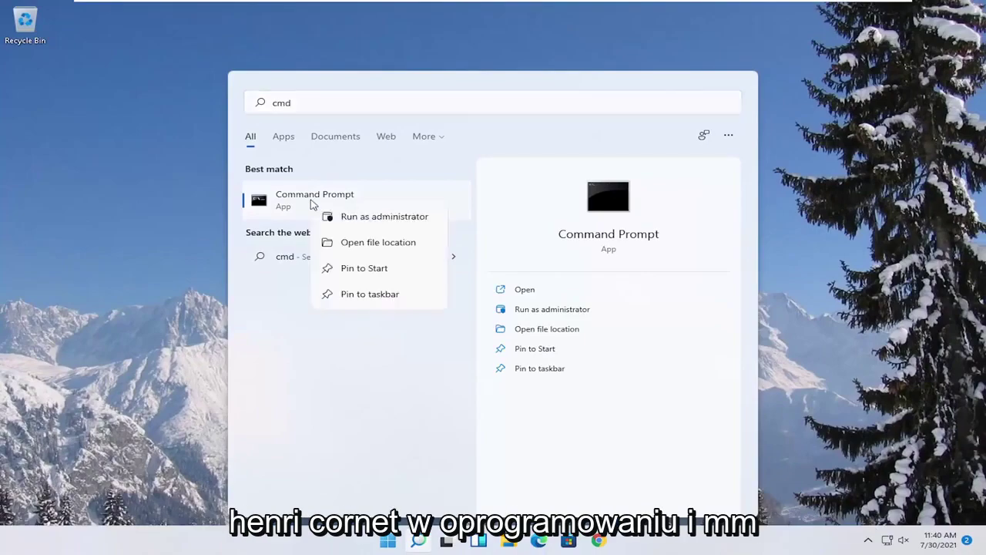
left_click(362, 218)
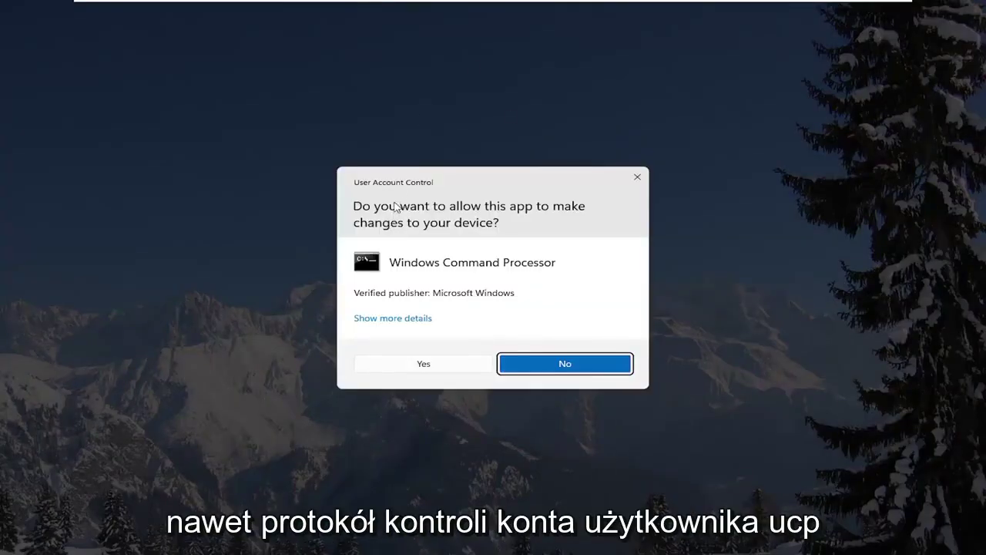
left_click(399, 365)
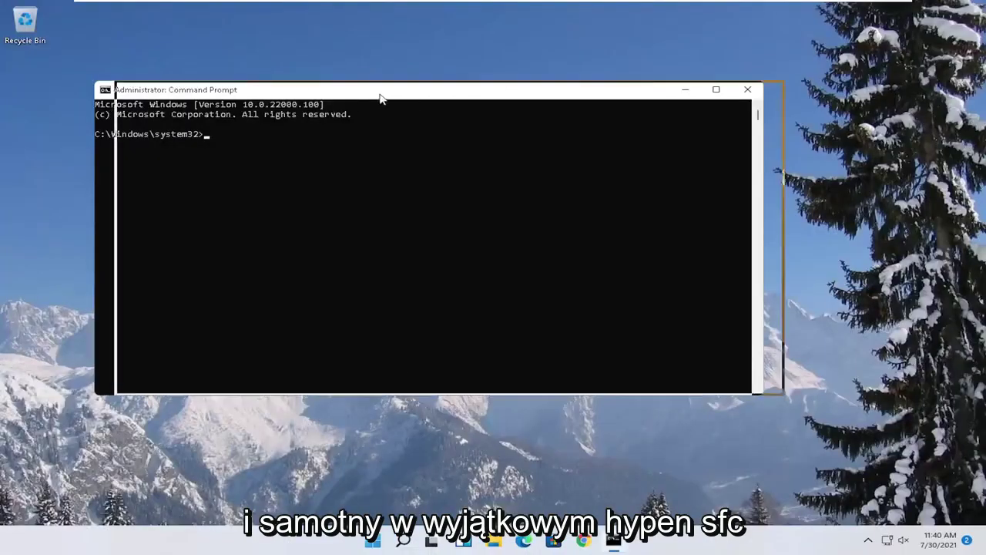
left_click_drag(381, 97, 415, 102)
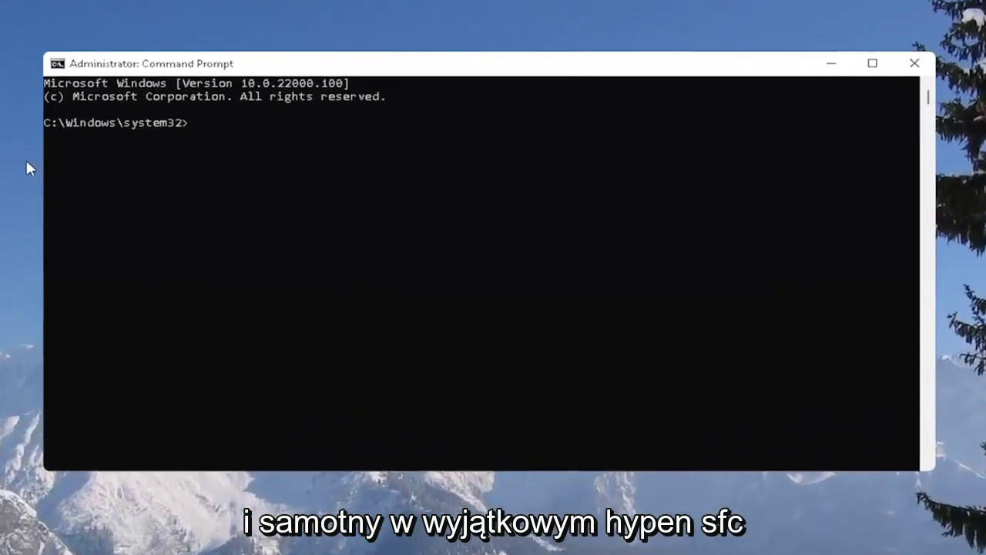
- Run sfc /scannow to check the system files, and close Command Prompt once the scan completes
type("sf")
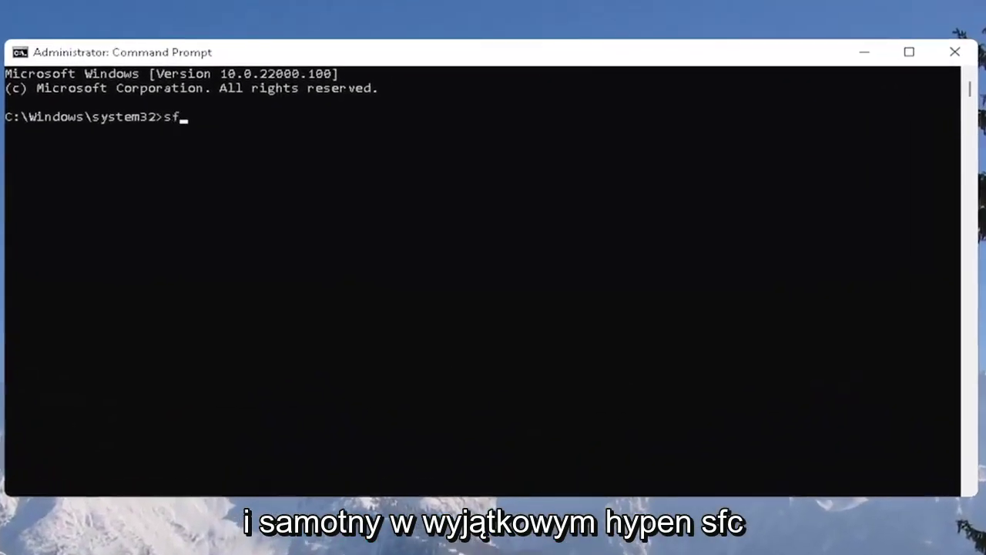
type("c /scannow")
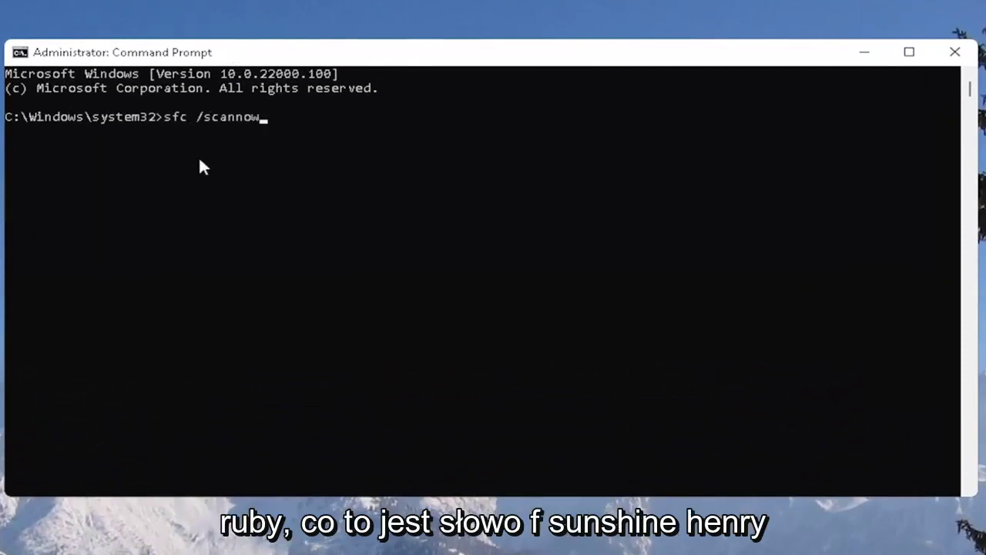
key("Return")
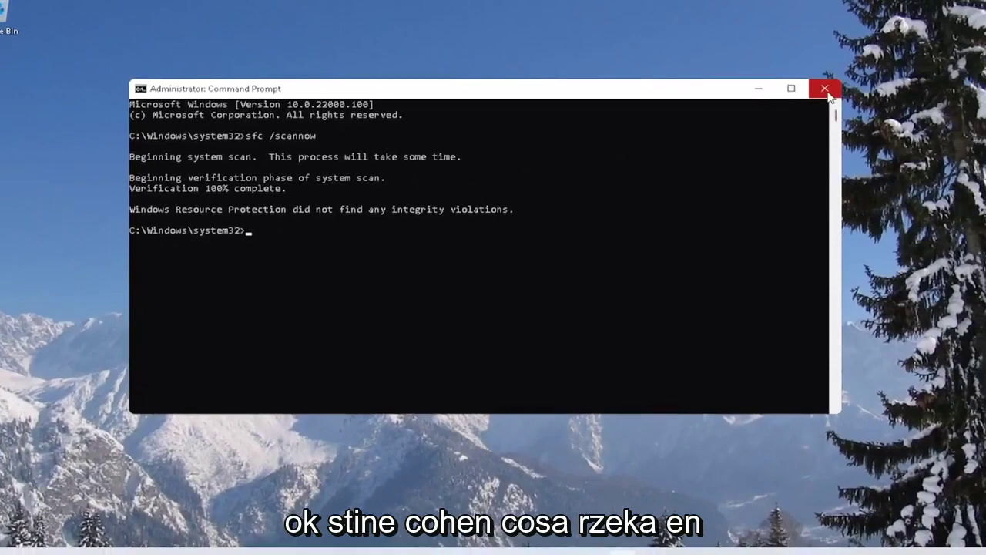
left_click(826, 90)
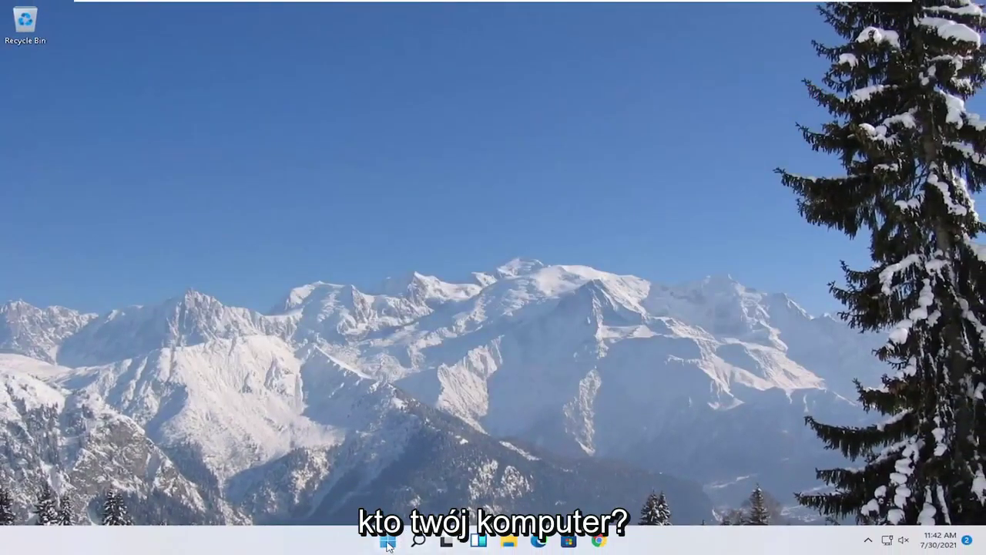
- Restart the computer following the system file scan
right_click(387, 543)
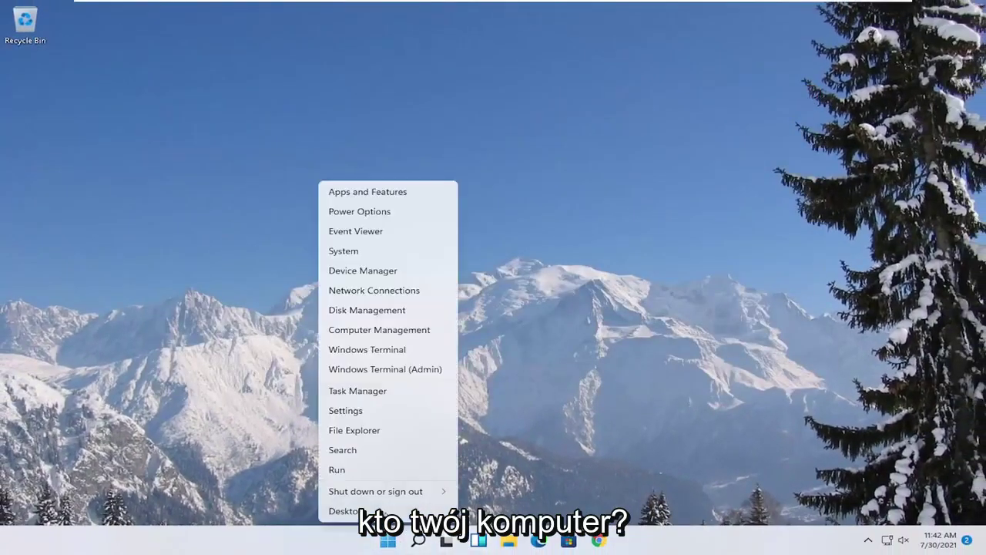
mouse_move(381, 490)
left_click(499, 510)
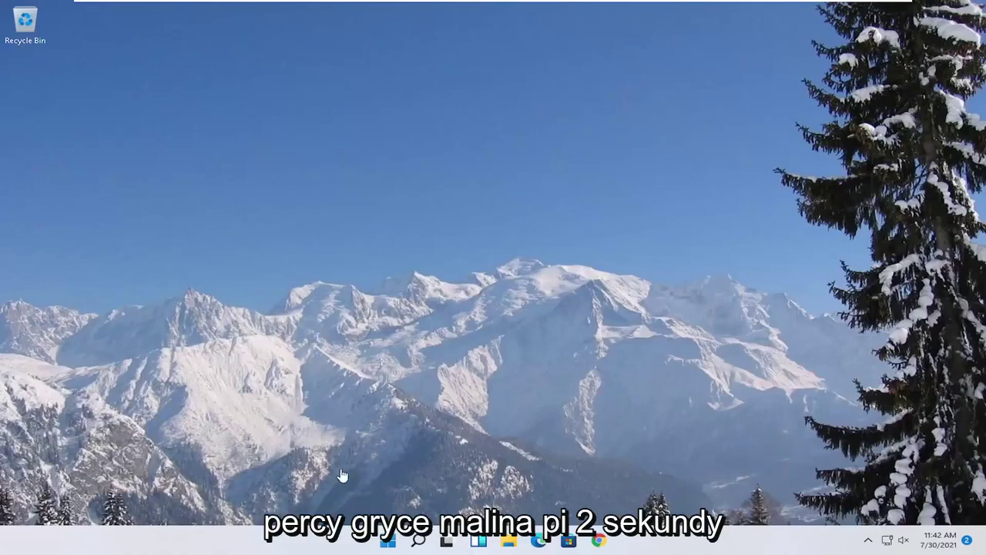
- Open File Explorer at This PC and bring up the properties of Local Disk (C:)
right_click(391, 542)
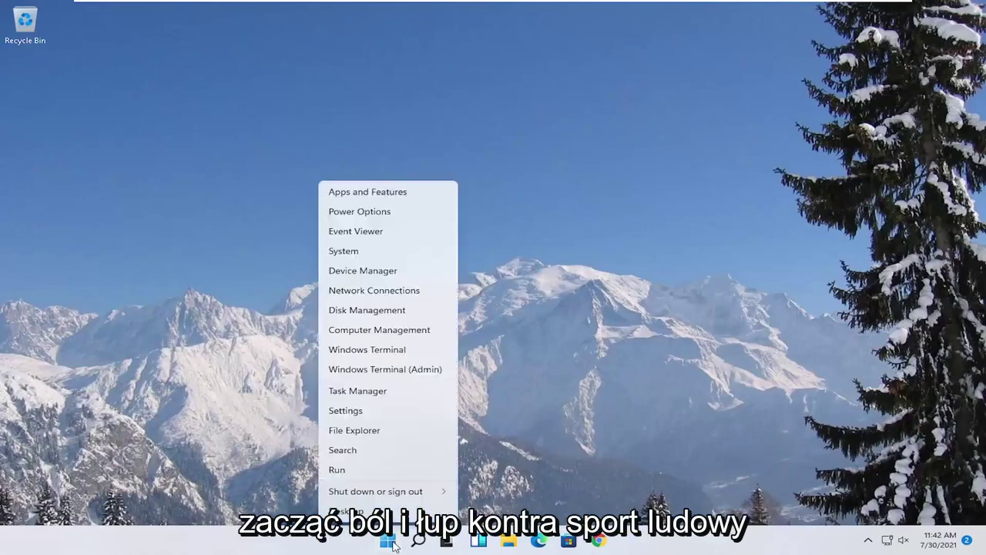
left_click(360, 429)
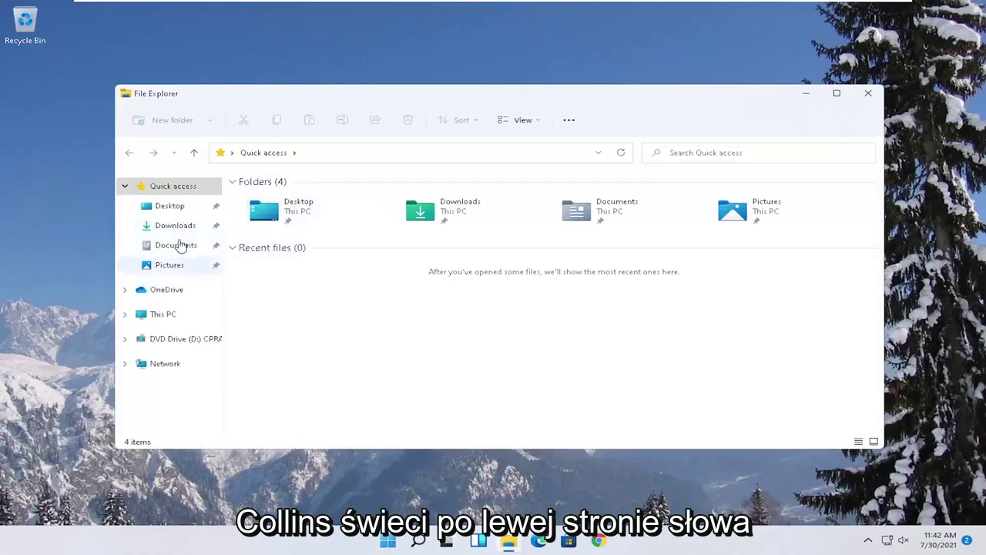
left_click(157, 316)
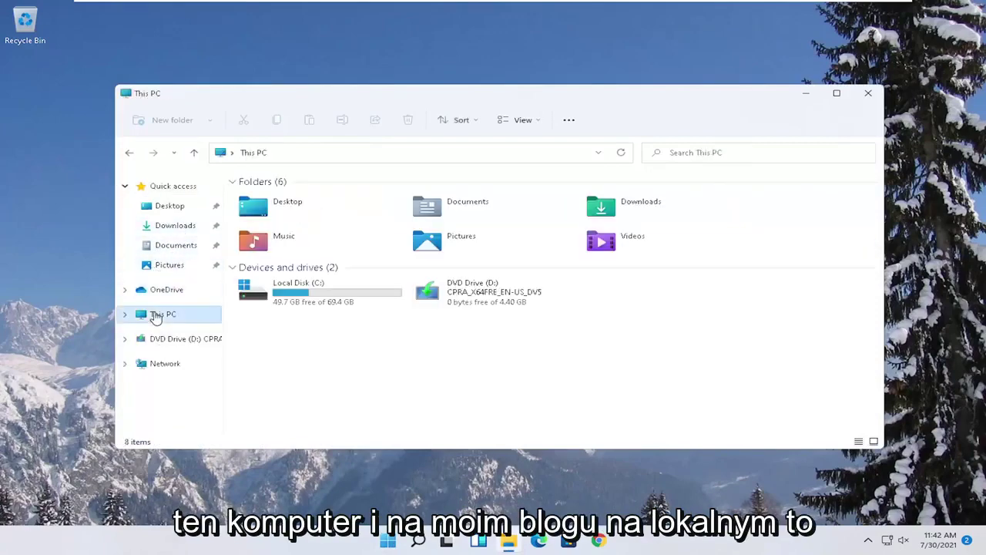
left_click(308, 294)
right_click(307, 295)
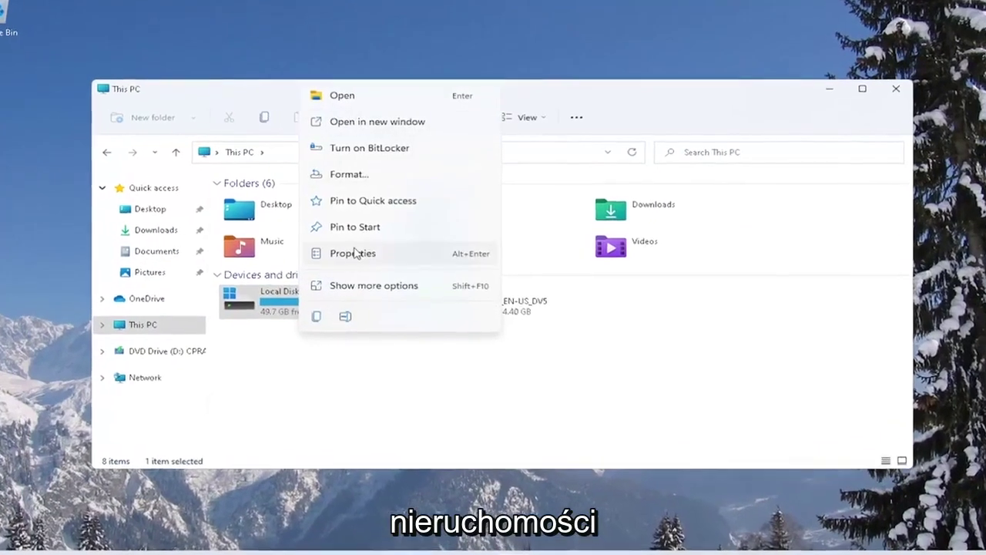
left_click(353, 253)
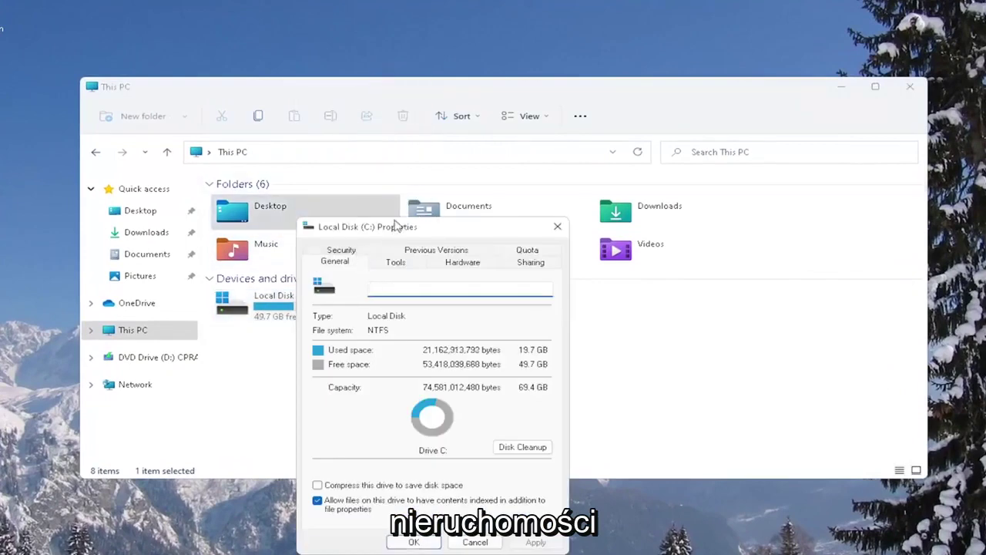
- Run error checking on Local Disk (C:) with a full drive scan, and close the scan report and open windows
left_click_drag(394, 225, 417, 123)
left_click(421, 160)
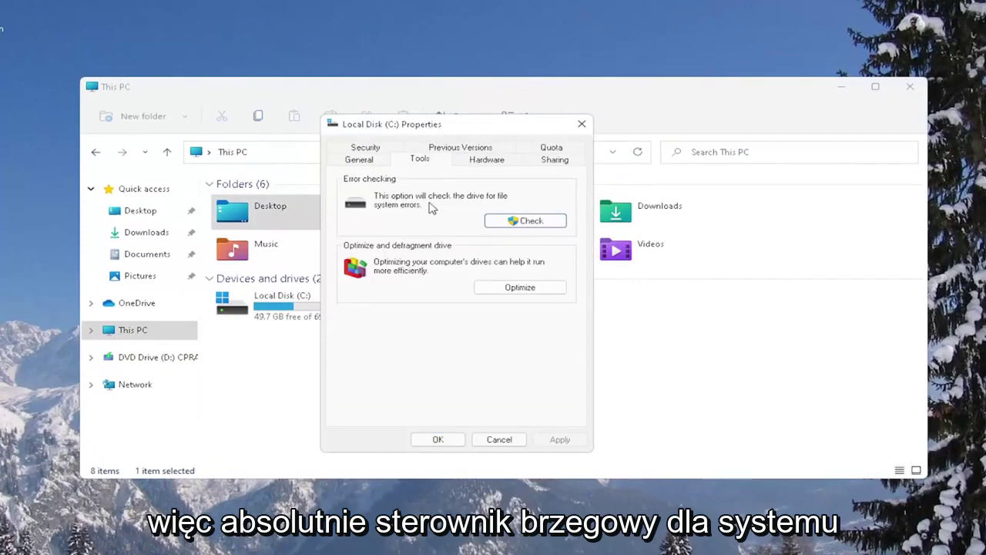
left_click(532, 222)
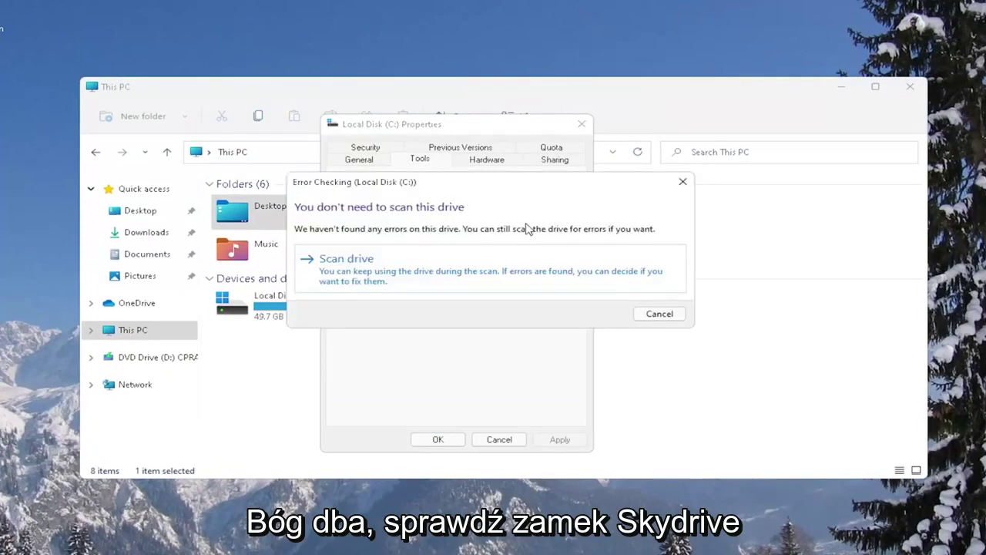
left_click(389, 273)
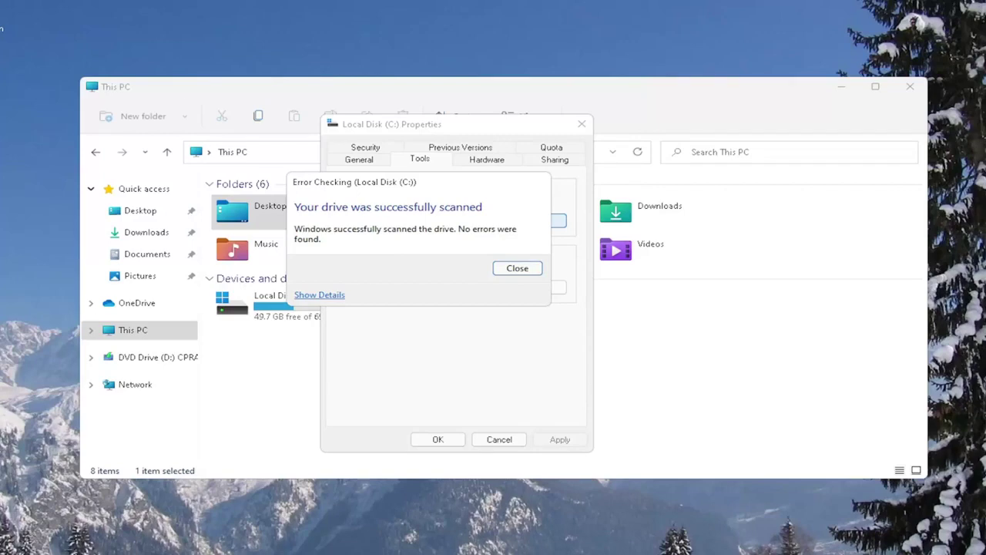
left_click_drag(412, 179, 434, 195)
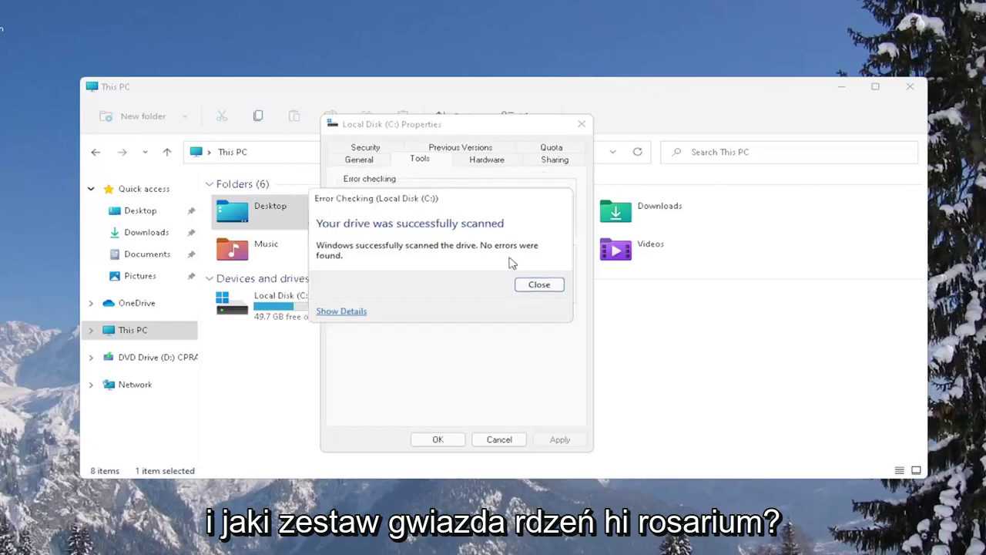
left_click(539, 284)
left_click(582, 124)
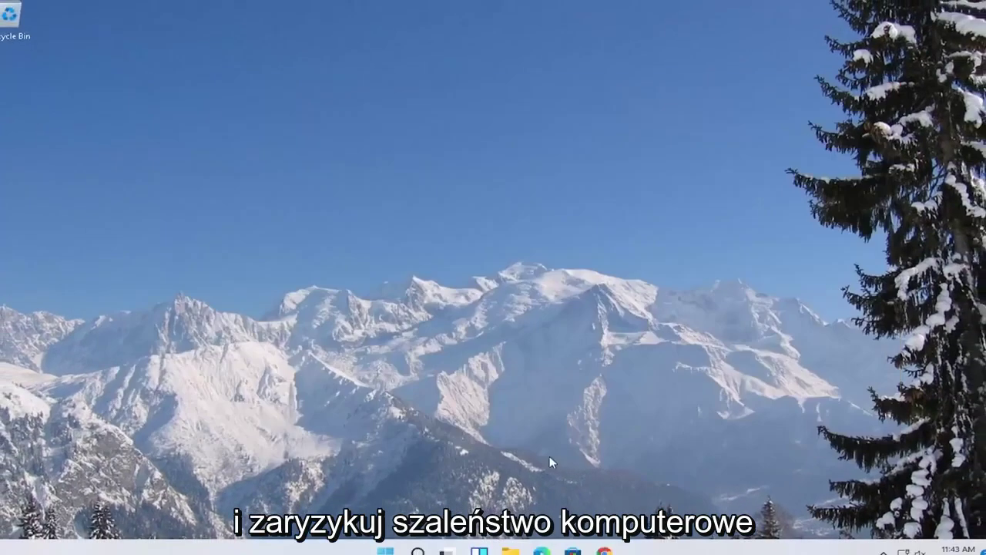
- Restart the computer following the drive error check
right_click(384, 550)
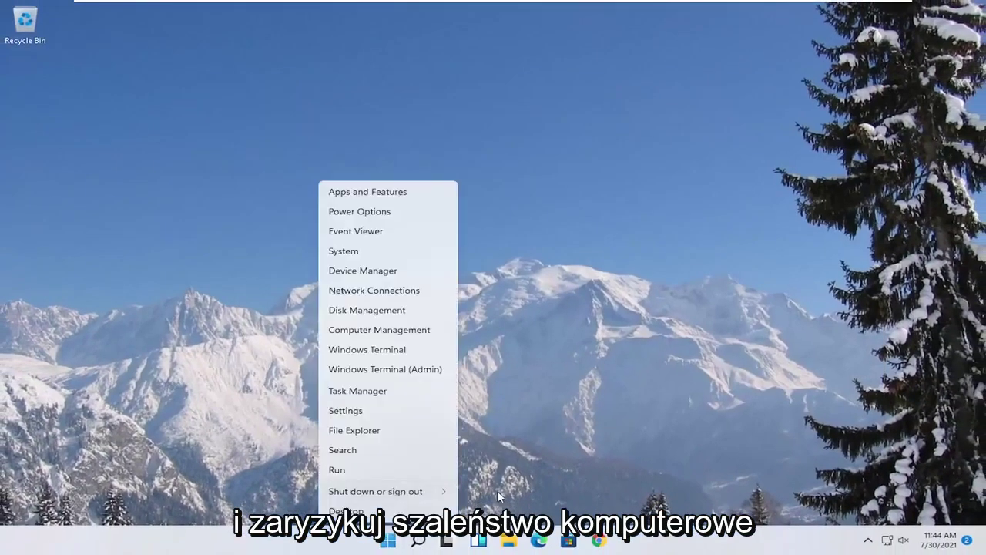
mouse_move(431, 495)
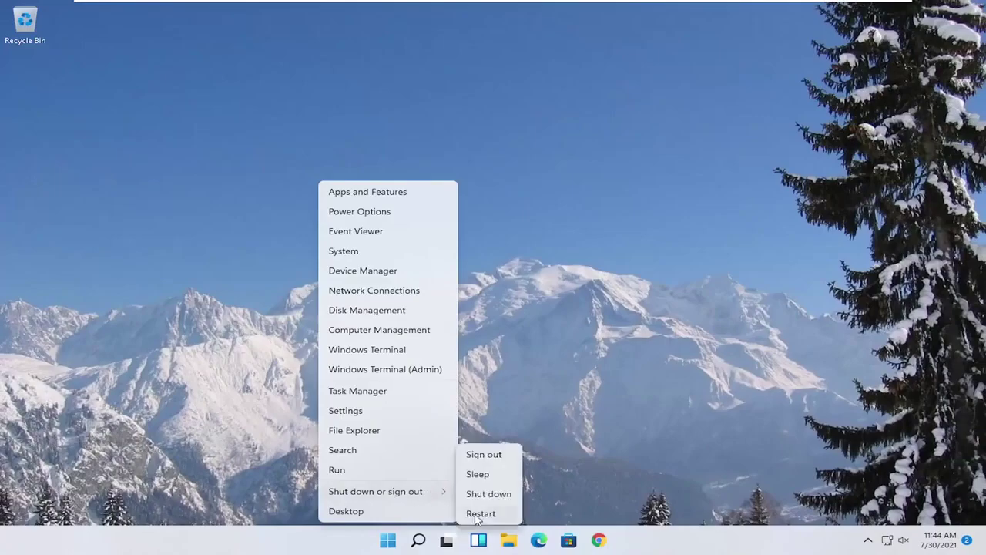
left_click(479, 514)
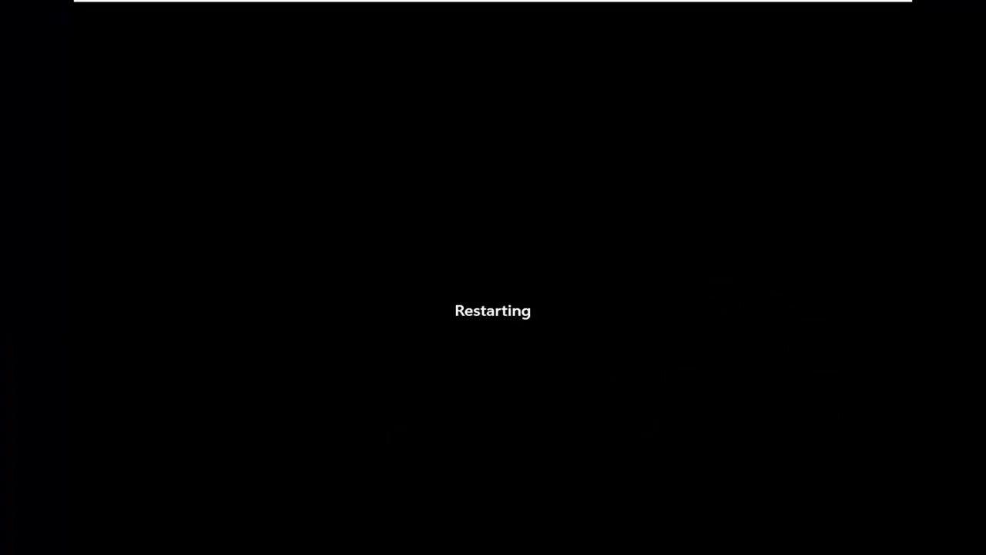